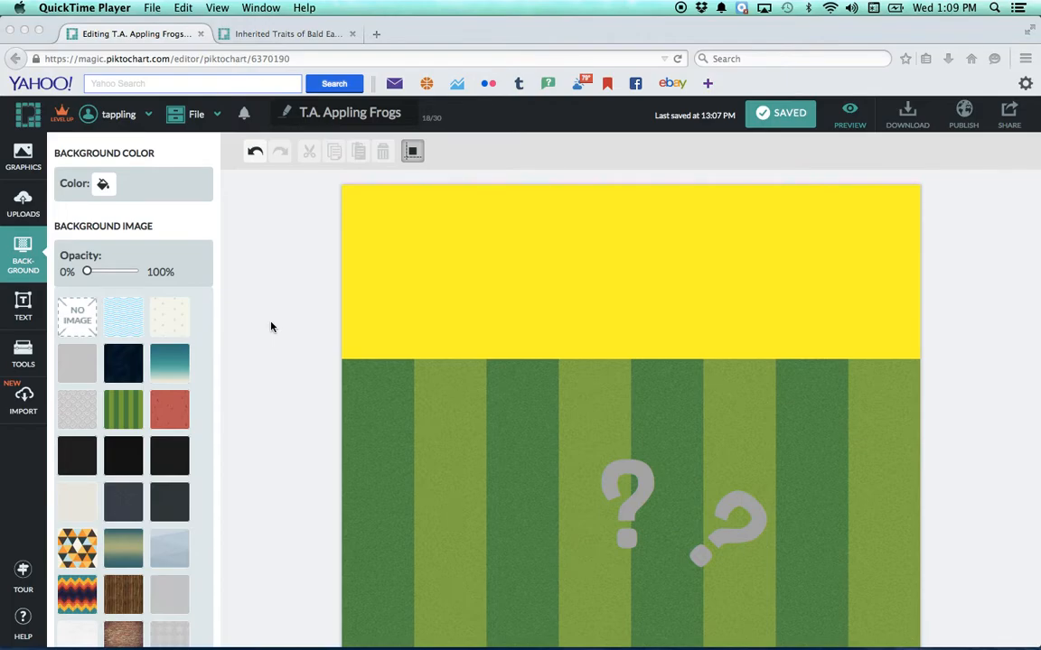
Add a Title text to the yellow top block and replace its placeholder with "Frogs".
click(484, 327)
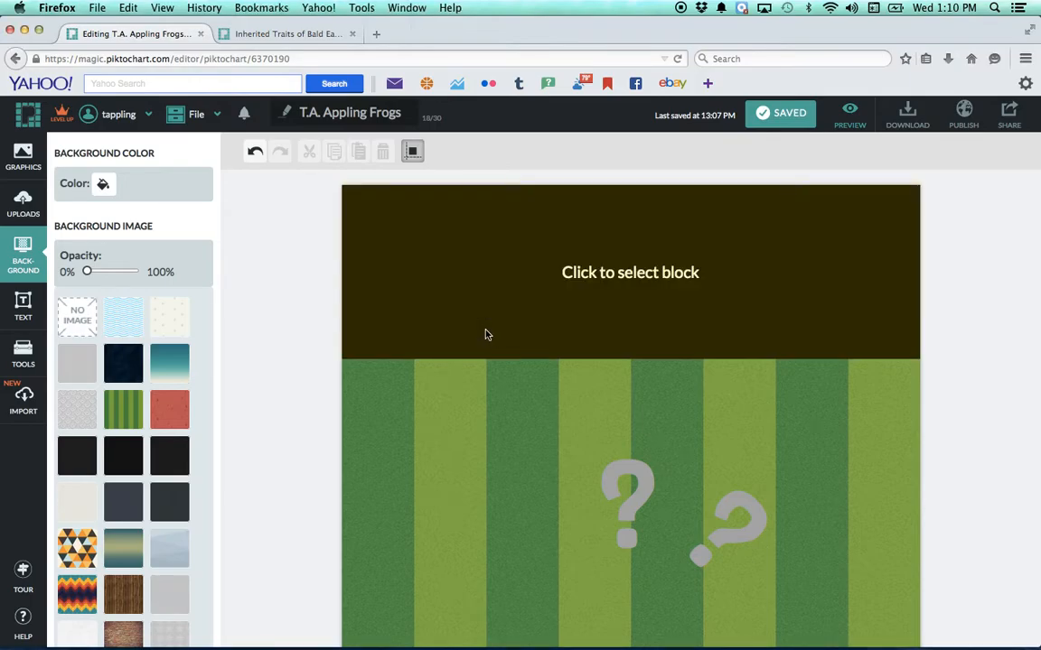
click(485, 335)
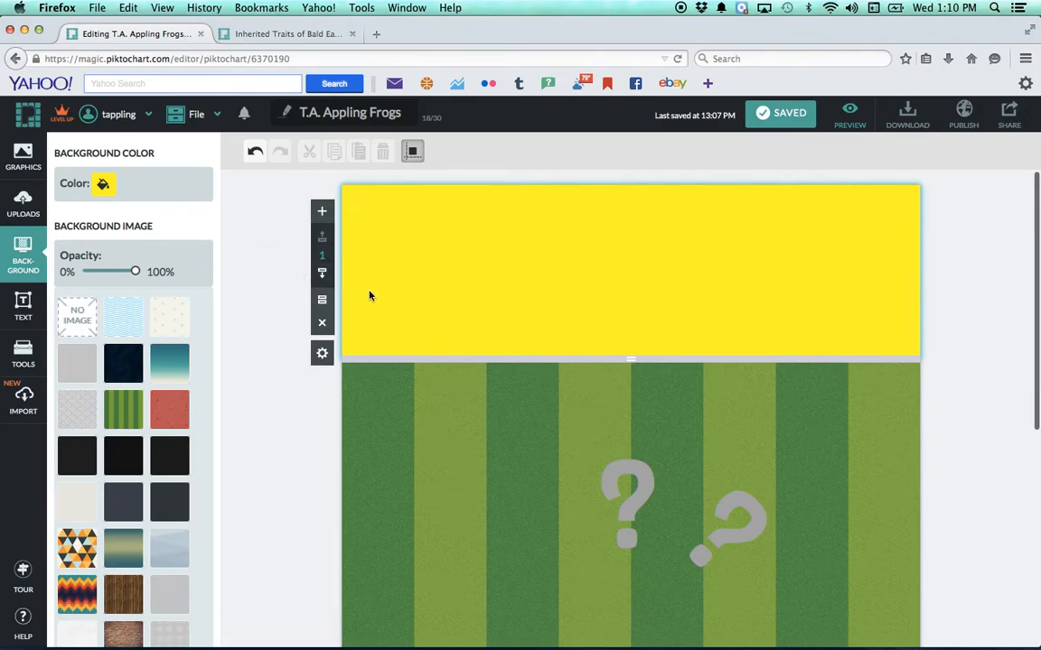
click(23, 312)
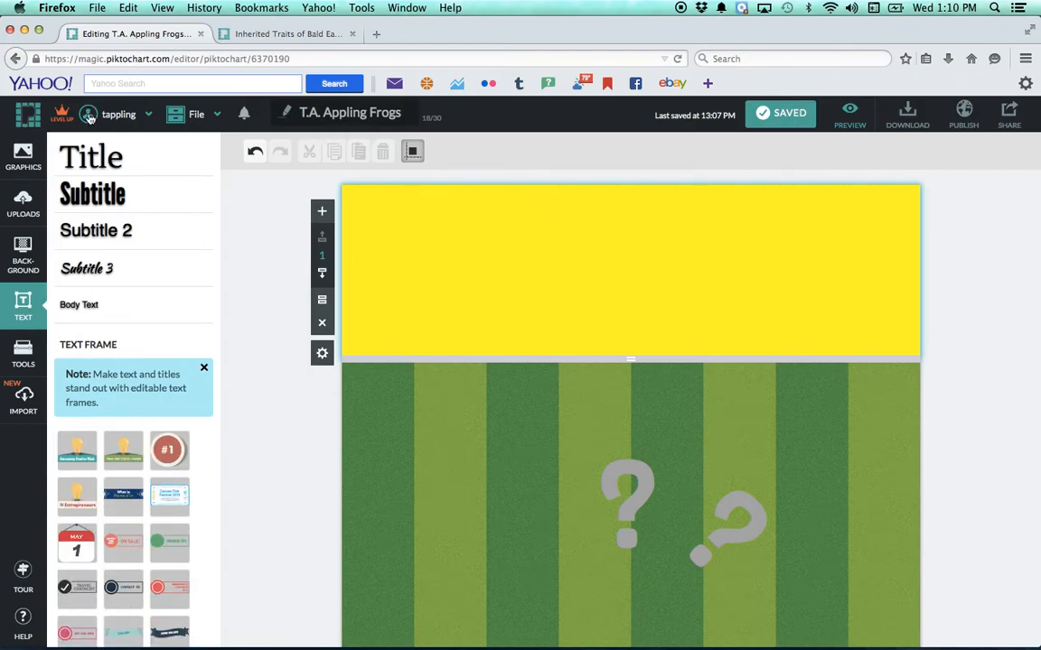
click(91, 154)
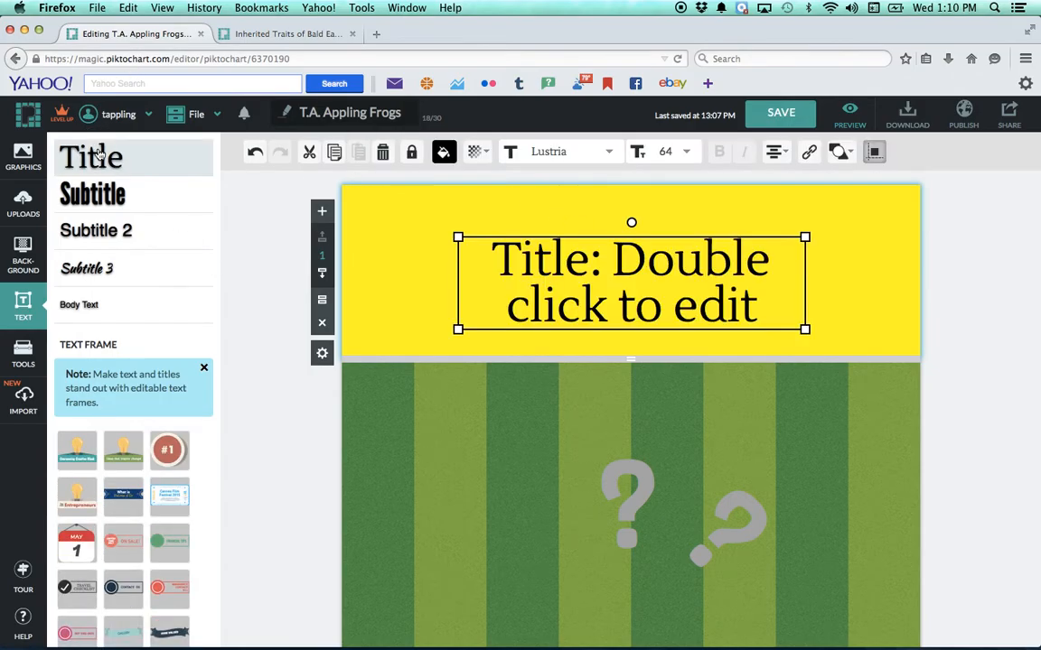
double_click(648, 284)
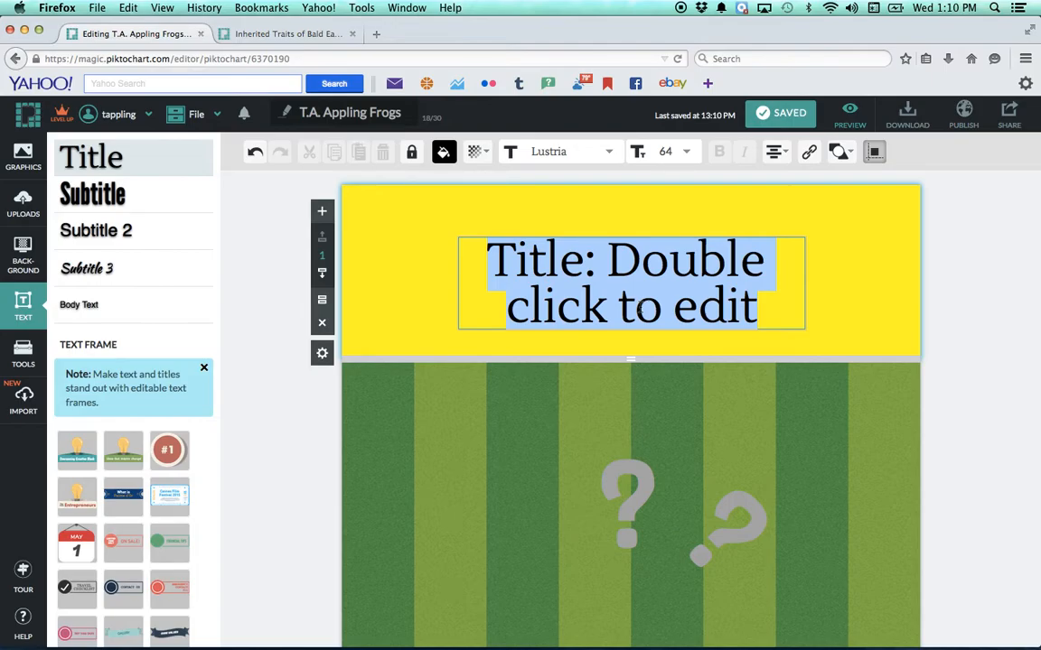
text(Frogs)
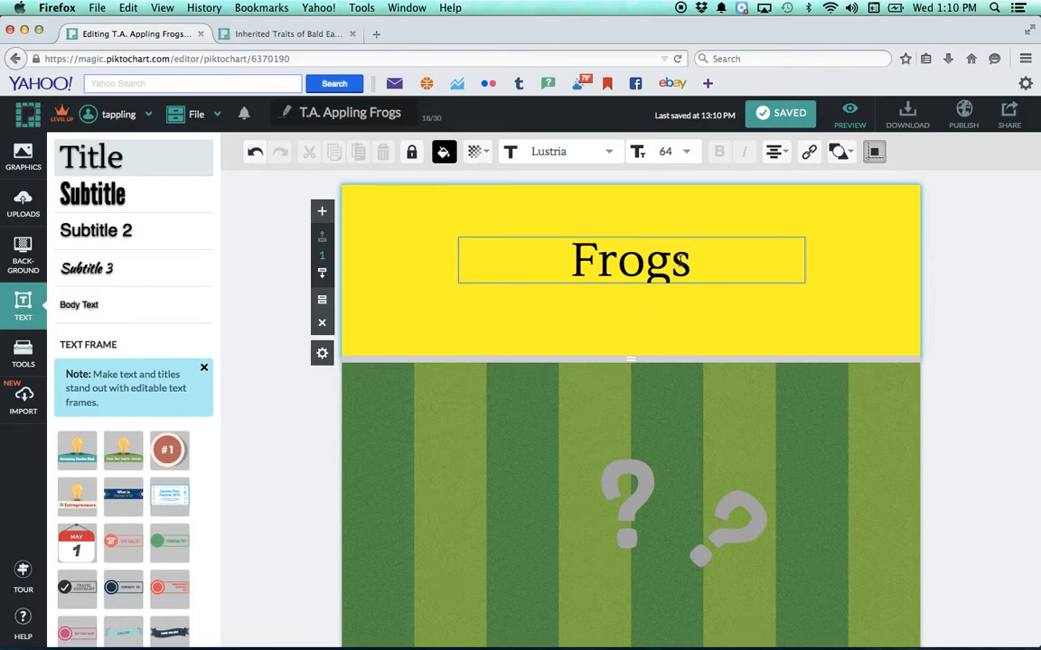
key(Escape)
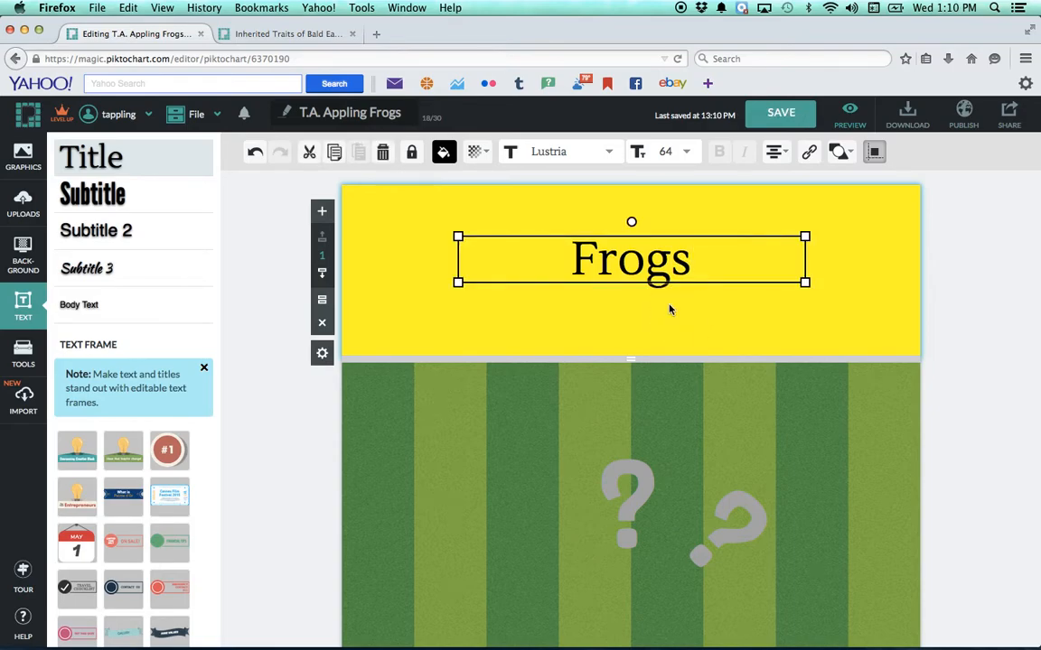
click(785, 334)
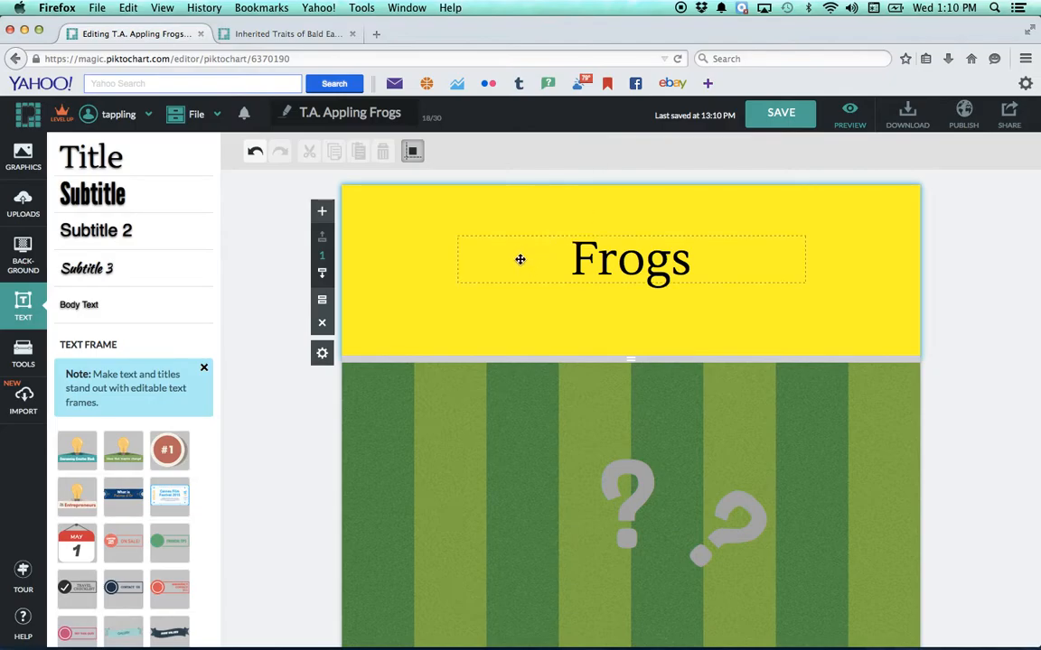
Move the "Frogs" title slightly higher in the yellow block and lock it in place.
click(604, 263)
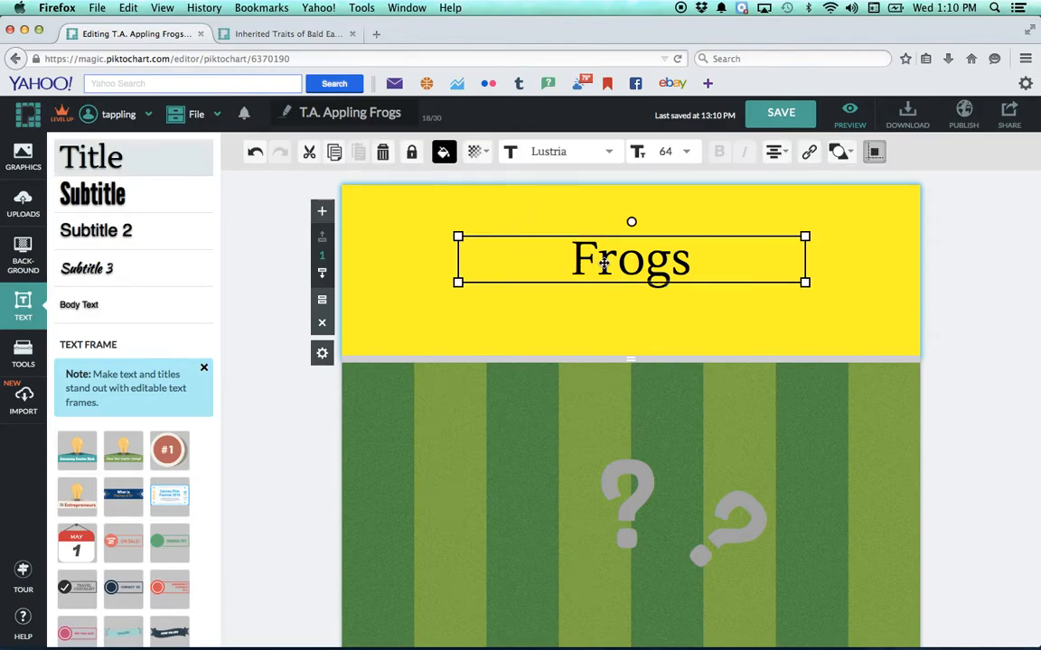
double_click(604, 263)
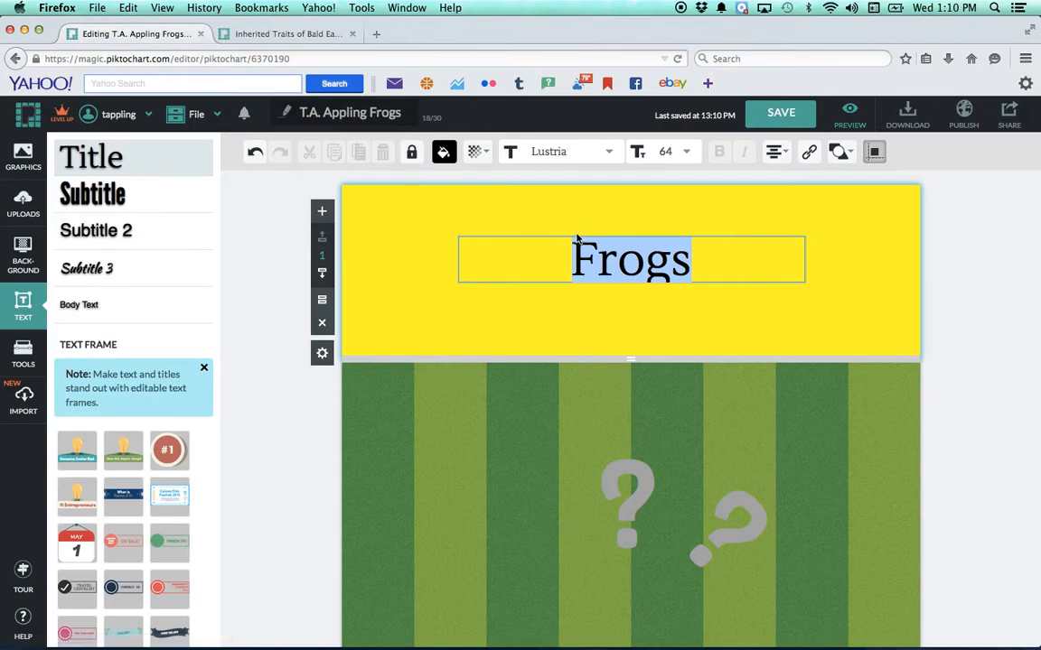
click(622, 240)
click(618, 261)
drag(617, 244, 643, 233)
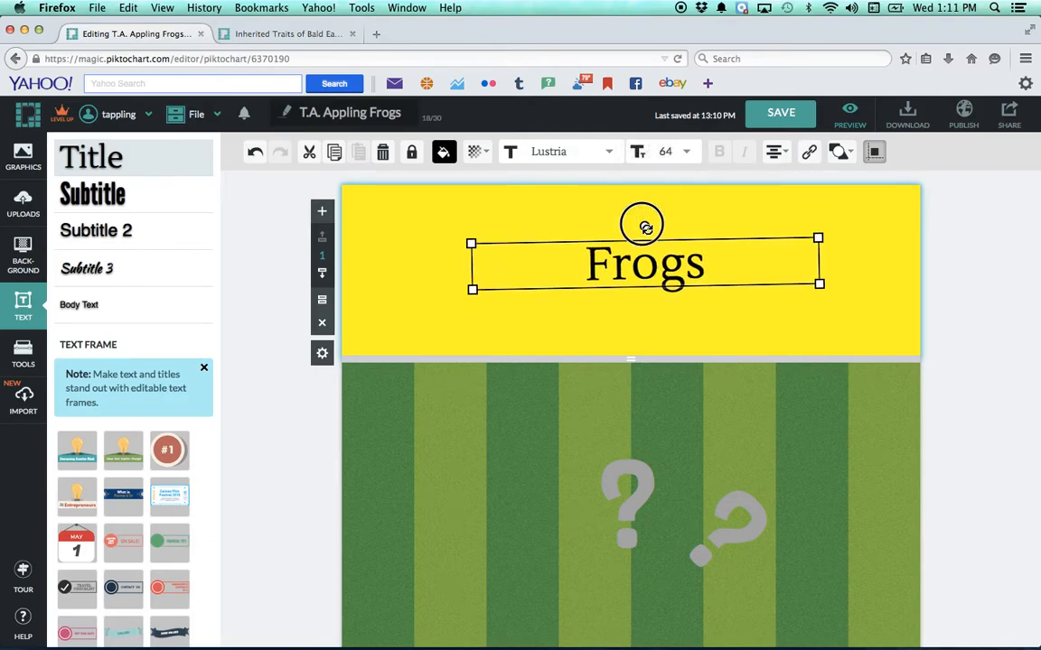
drag(645, 228, 618, 229)
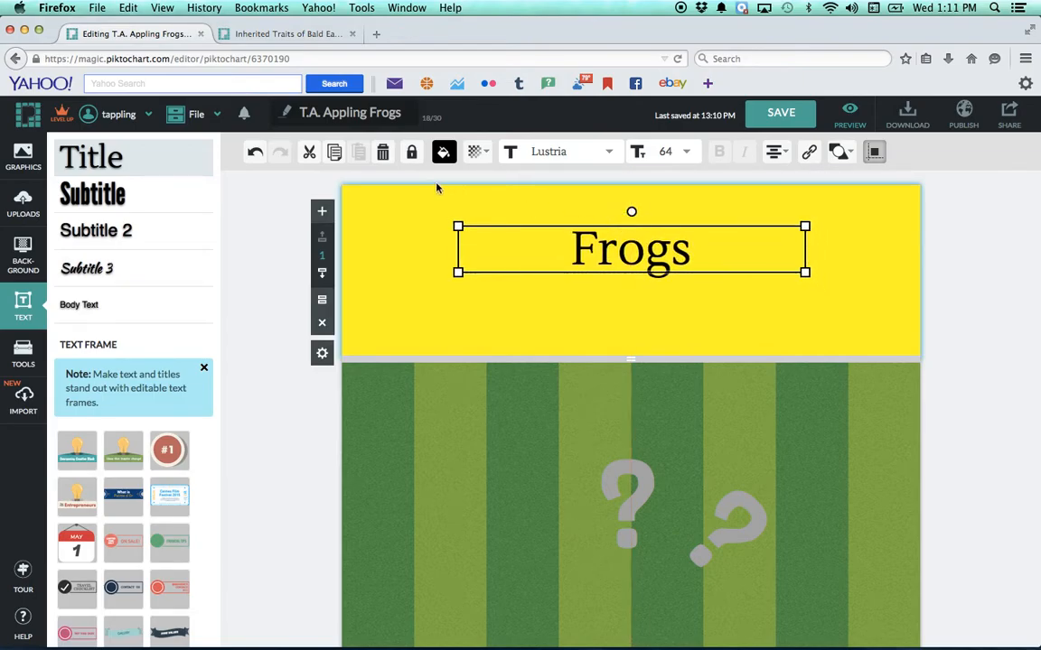
click(410, 156)
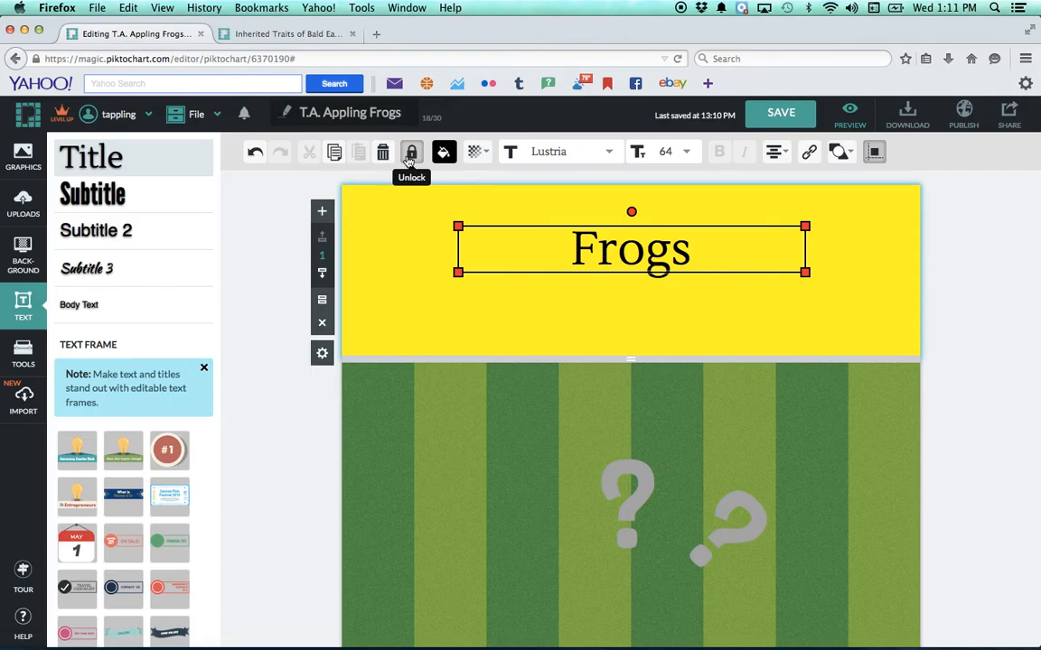
drag(590, 249, 621, 249)
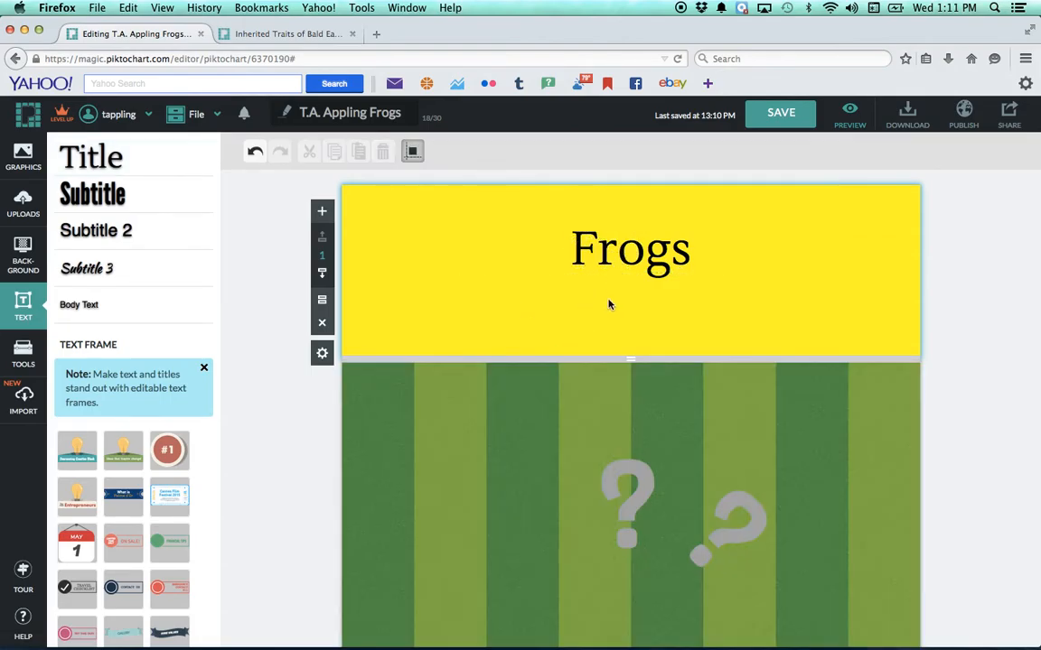
Change the color of the "Frogs" title text to bright green.
double_click(603, 260)
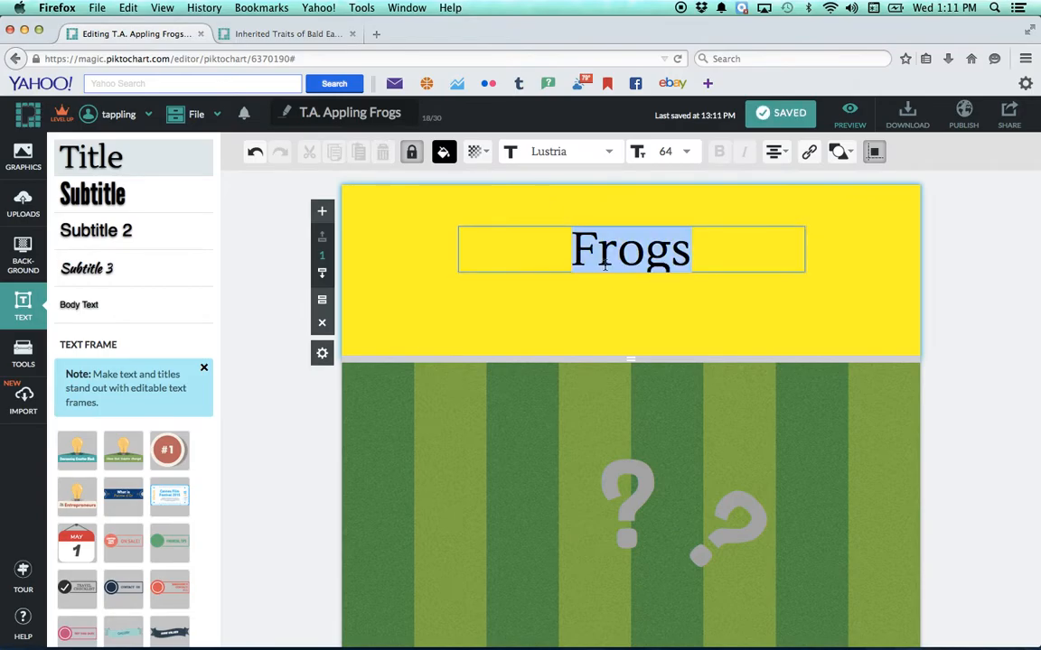
click(444, 151)
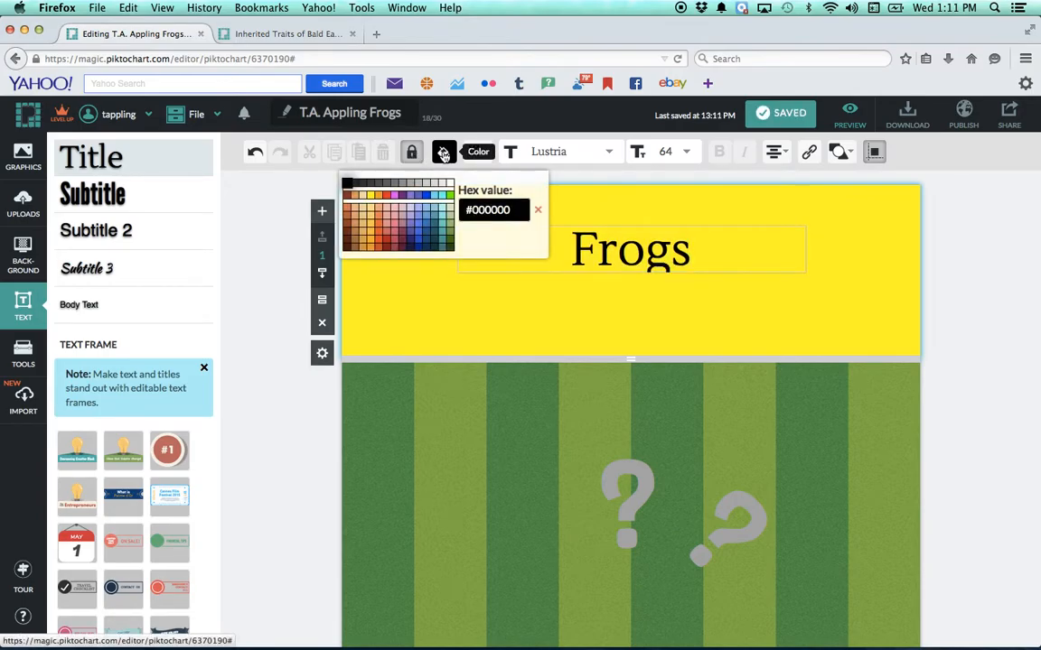
click(449, 197)
click(479, 152)
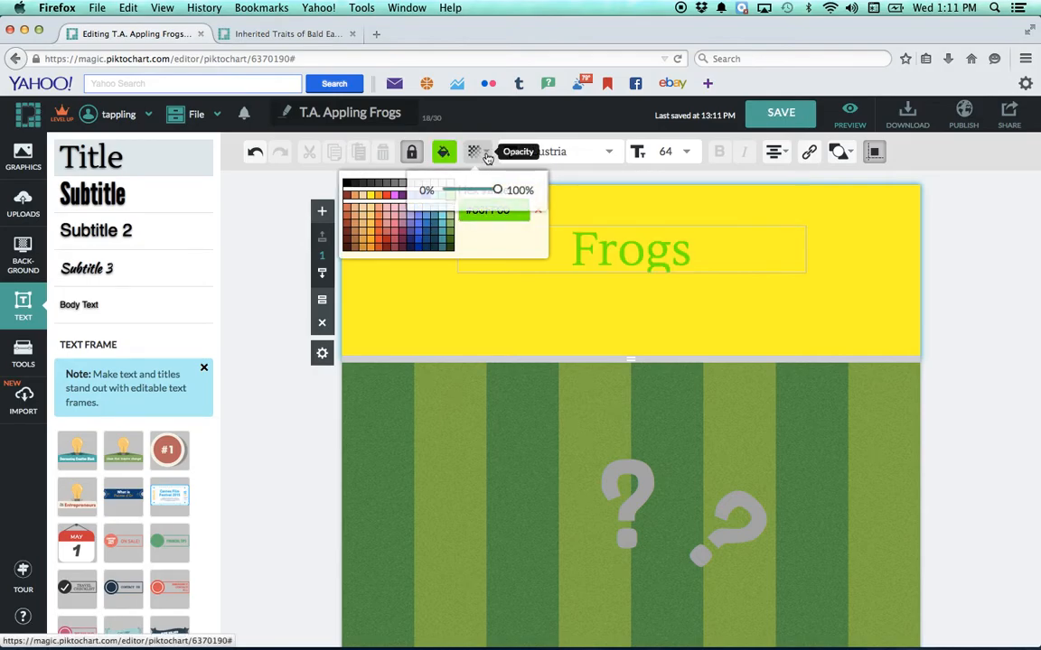
Set the "Frogs" title's font to Miltonian and its size to 74.
click(609, 152)
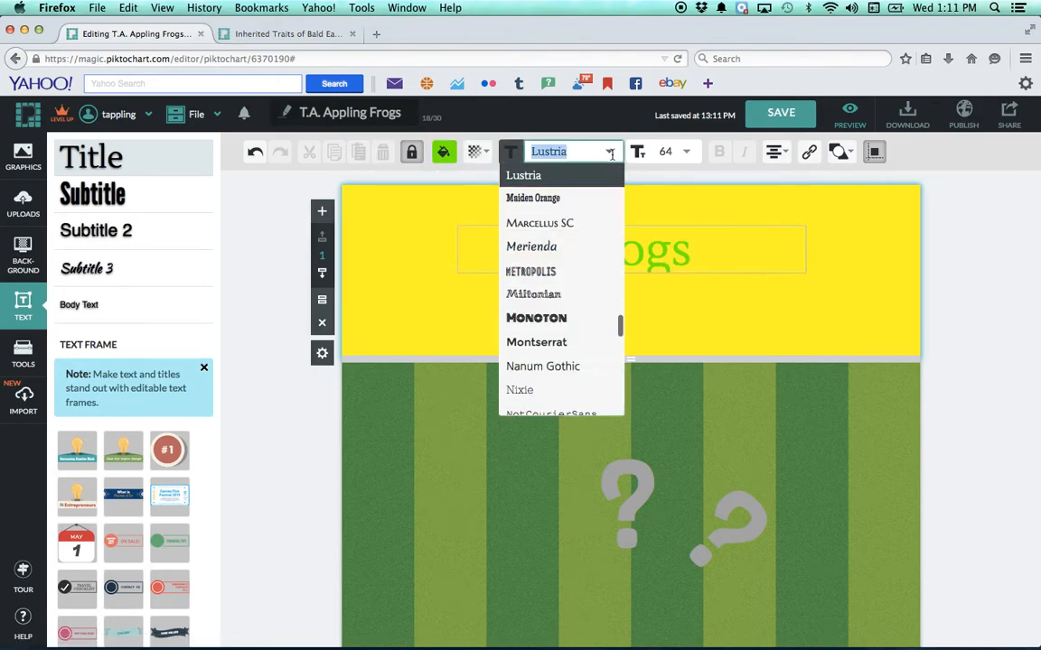
click(554, 295)
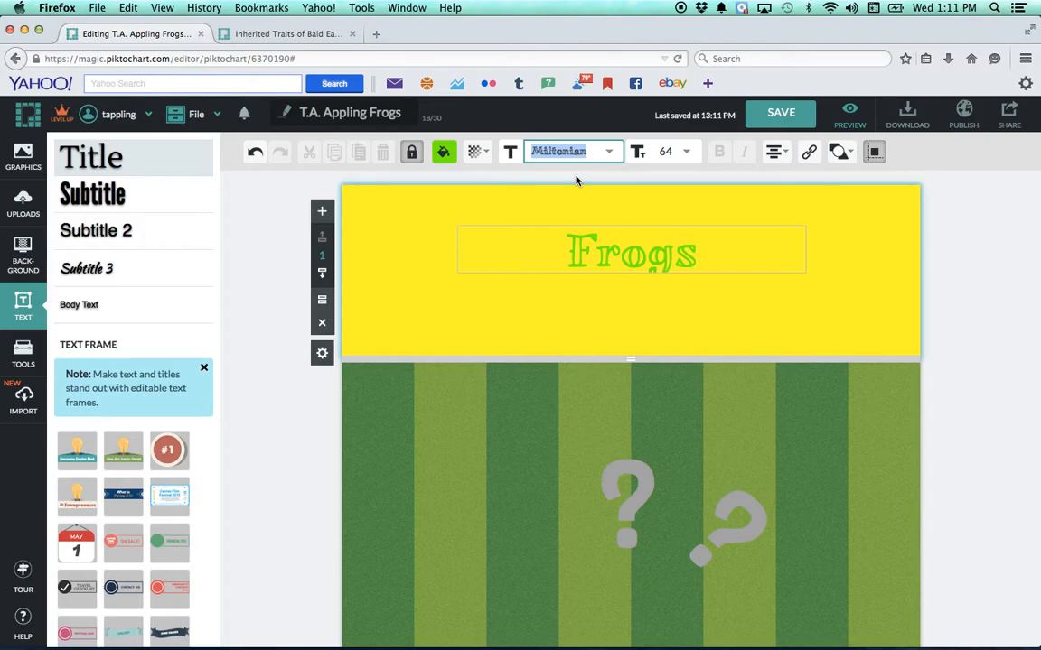
click(687, 153)
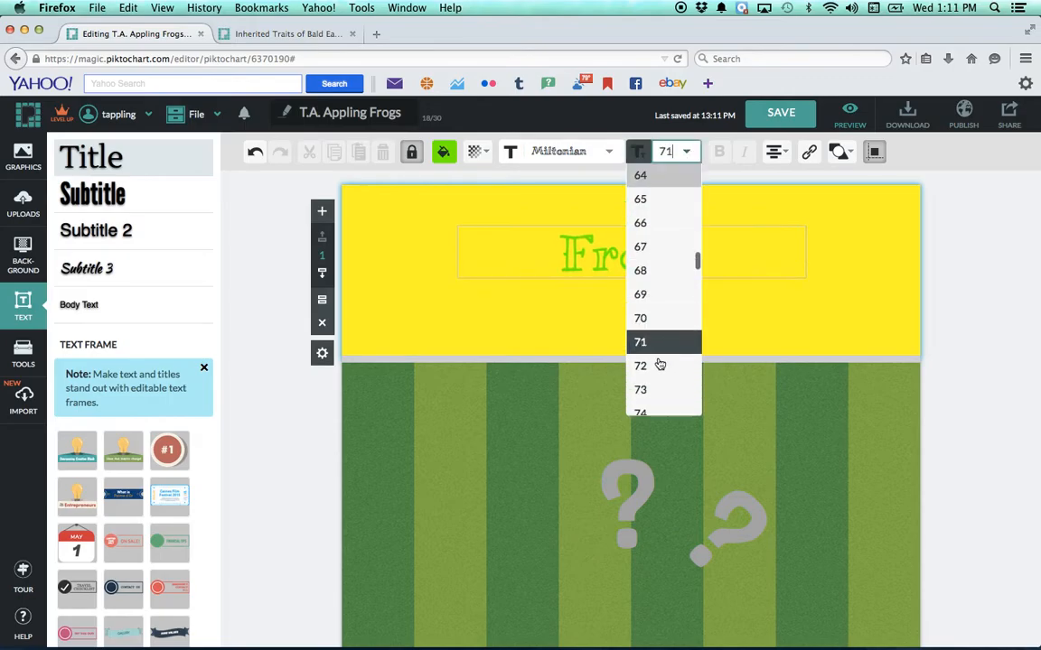
click(664, 414)
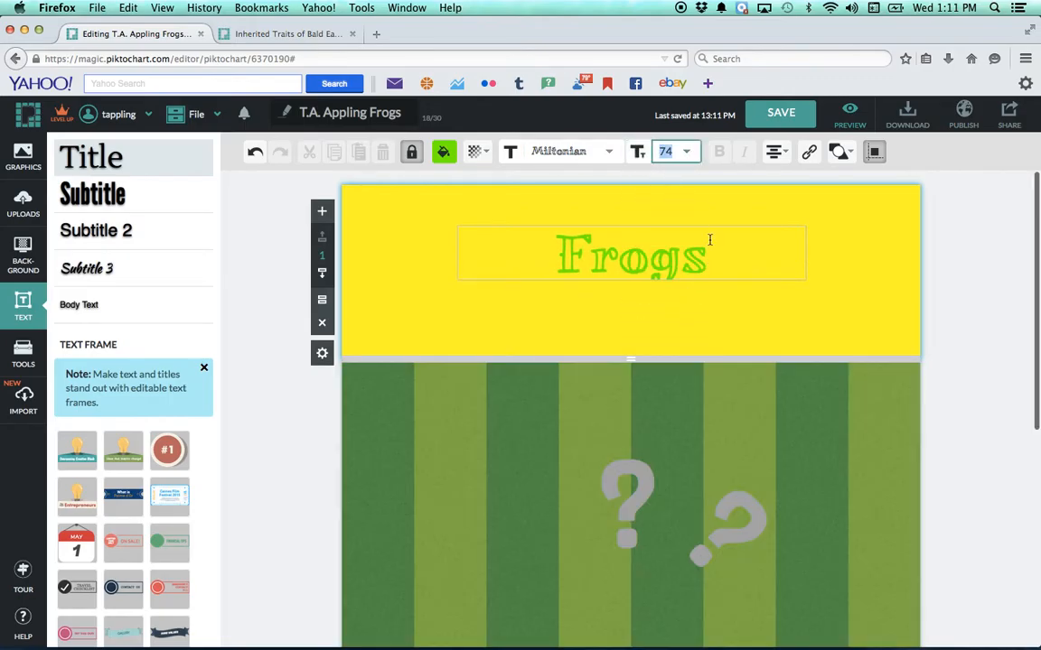
Try left and right alignment on the "Frogs" title, return it to centered and finish editing the text.
click(777, 154)
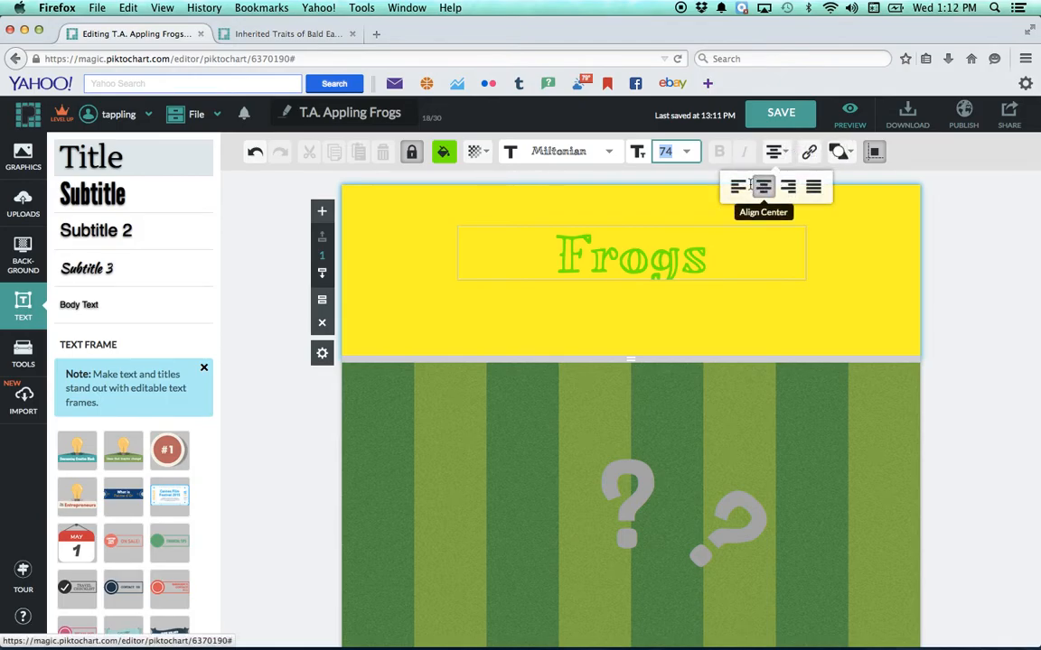
click(739, 187)
click(764, 188)
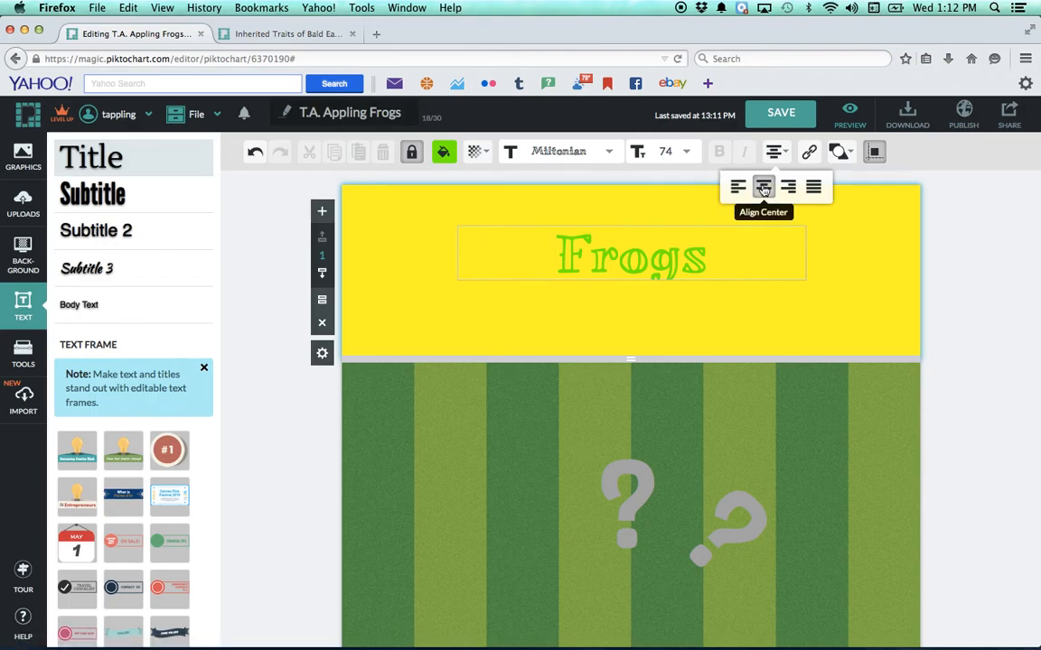
click(785, 188)
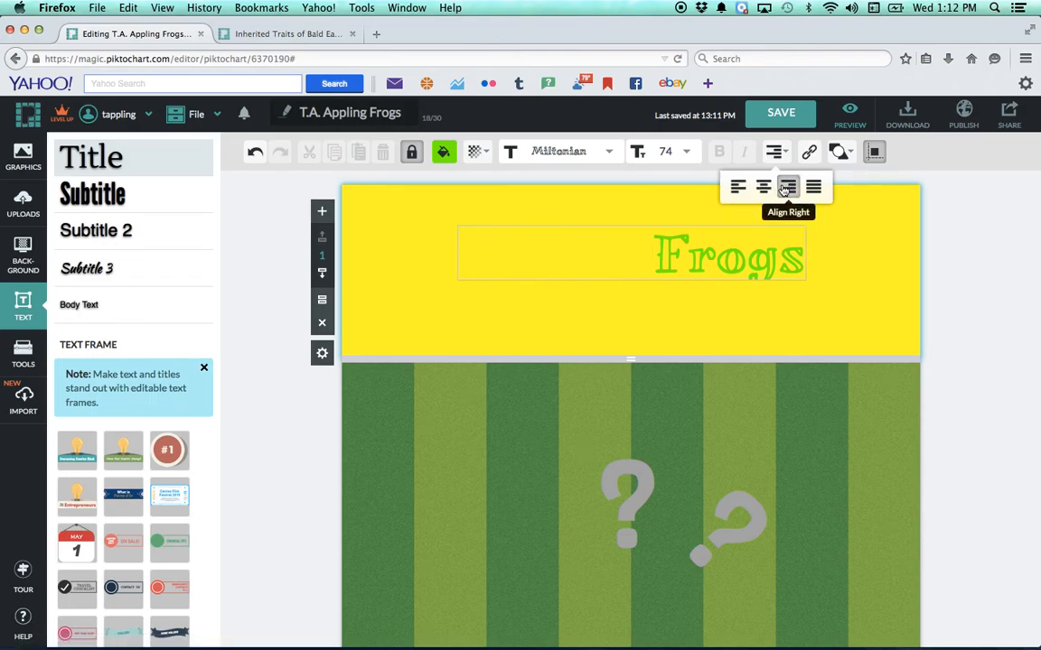
click(763, 187)
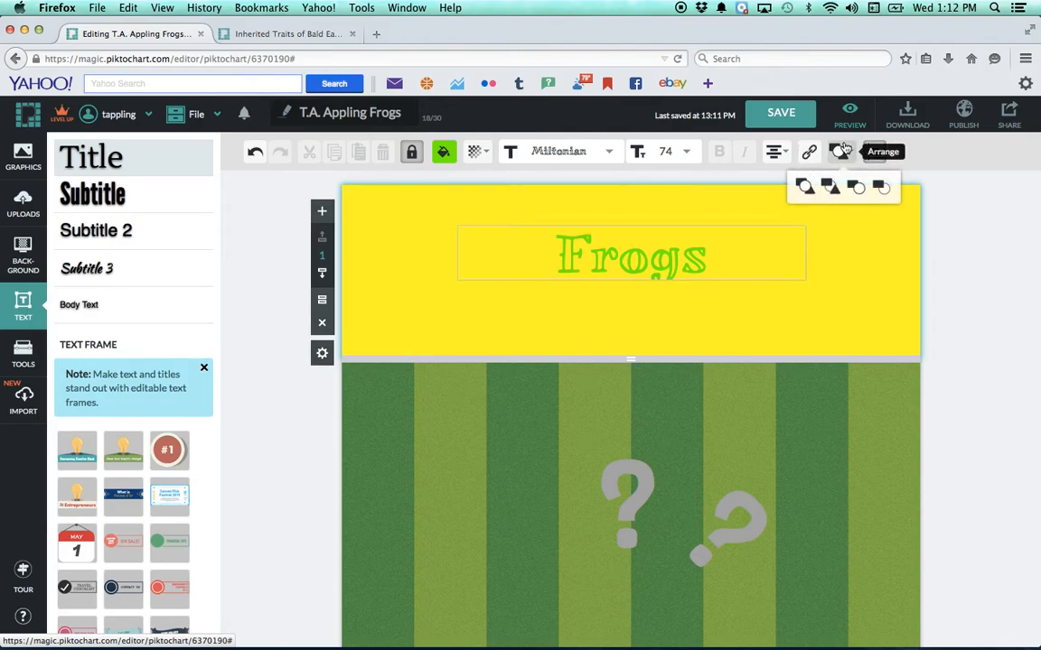
click(681, 338)
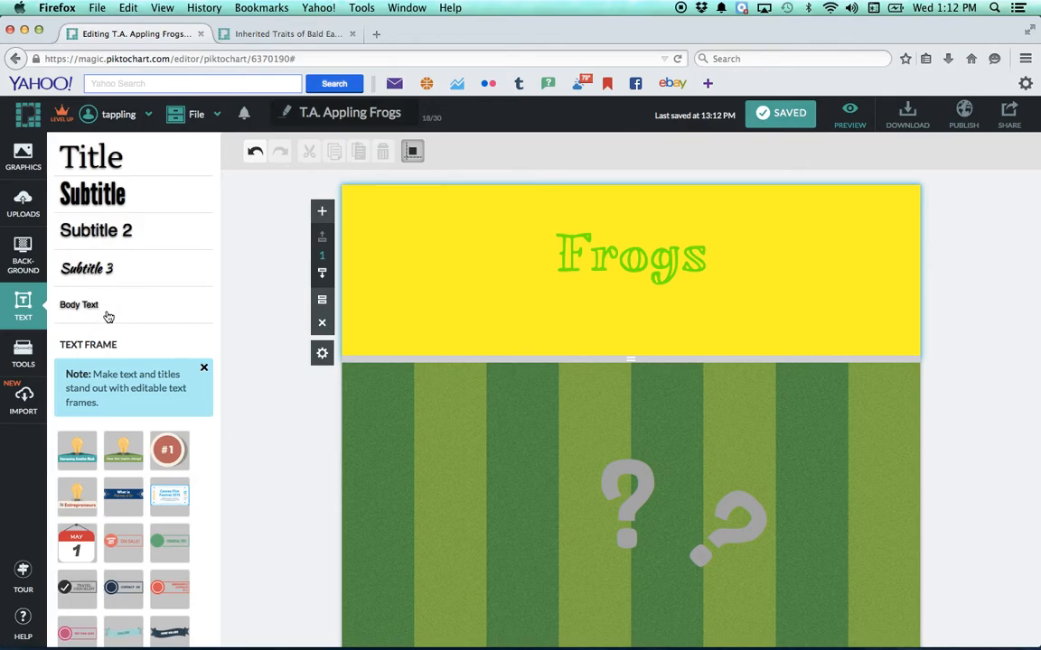
Add a Subtitle 3 text to the yellow block and place it centered below the "Frogs" title.
click(95, 259)
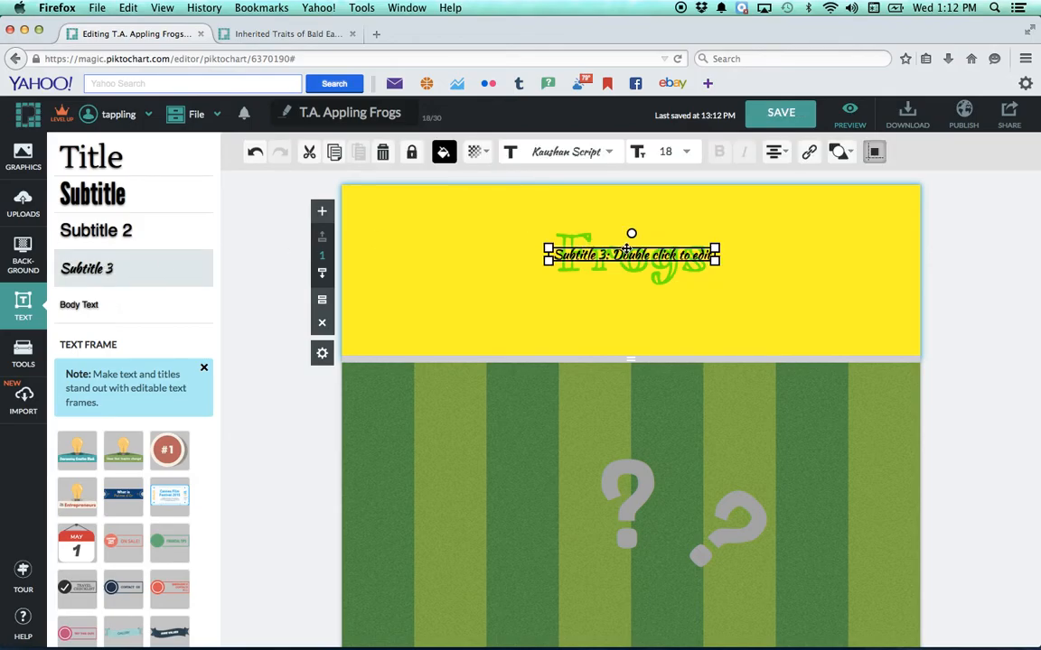
drag(579, 238, 628, 304)
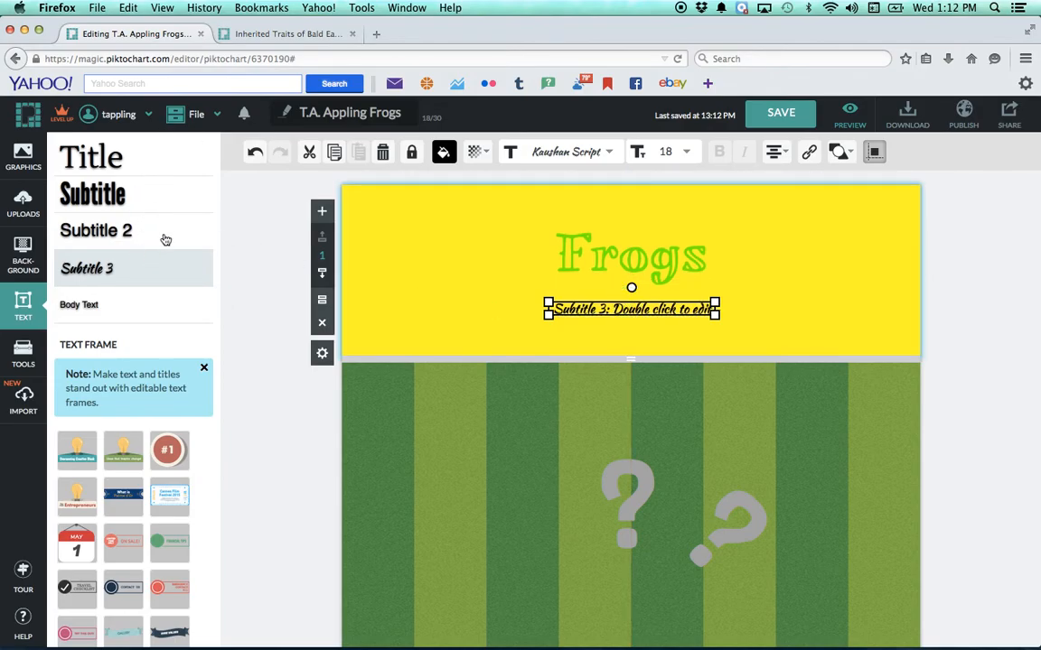
double_click(668, 312)
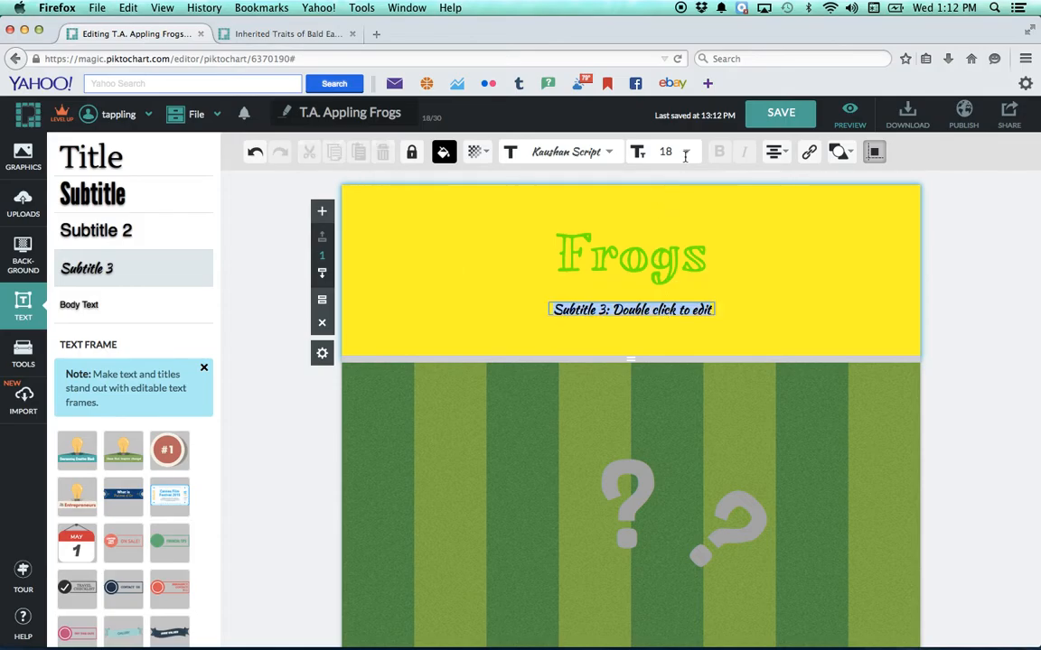
click(609, 154)
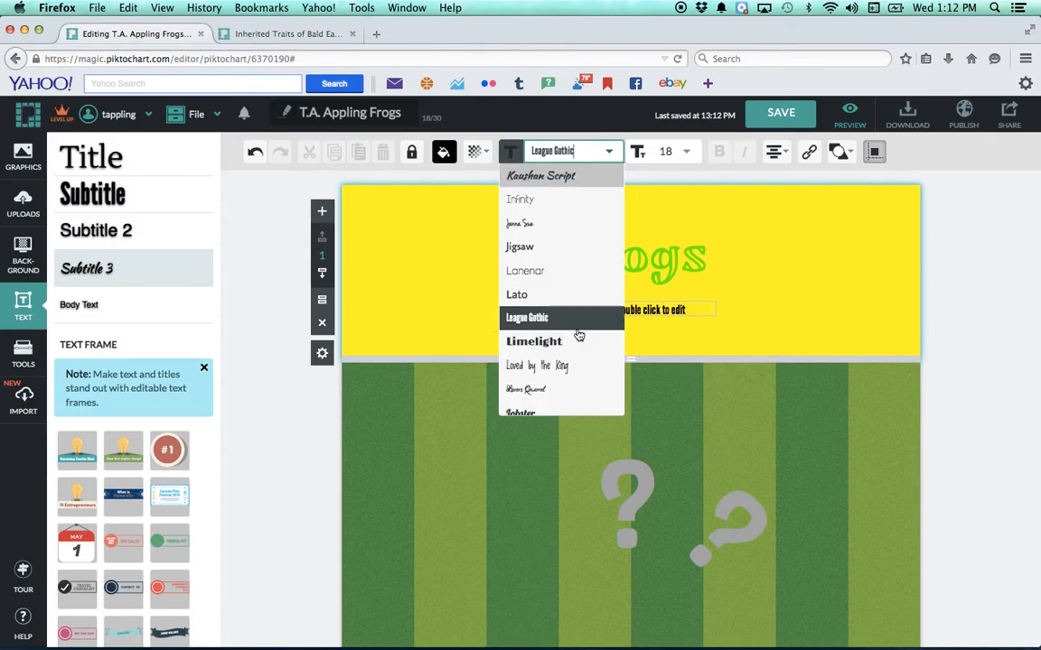
click(738, 297)
Nudge the subtitle slightly up toward the "Frogs" title and save the infographic.
mouse_move(700, 307)
mouse_down()
mouse_move(606, 443)
mouse_move(596, 375)
mouse_move(659, 288)
mouse_move(707, 298)
mouse_move(698, 302)
mouse_up()
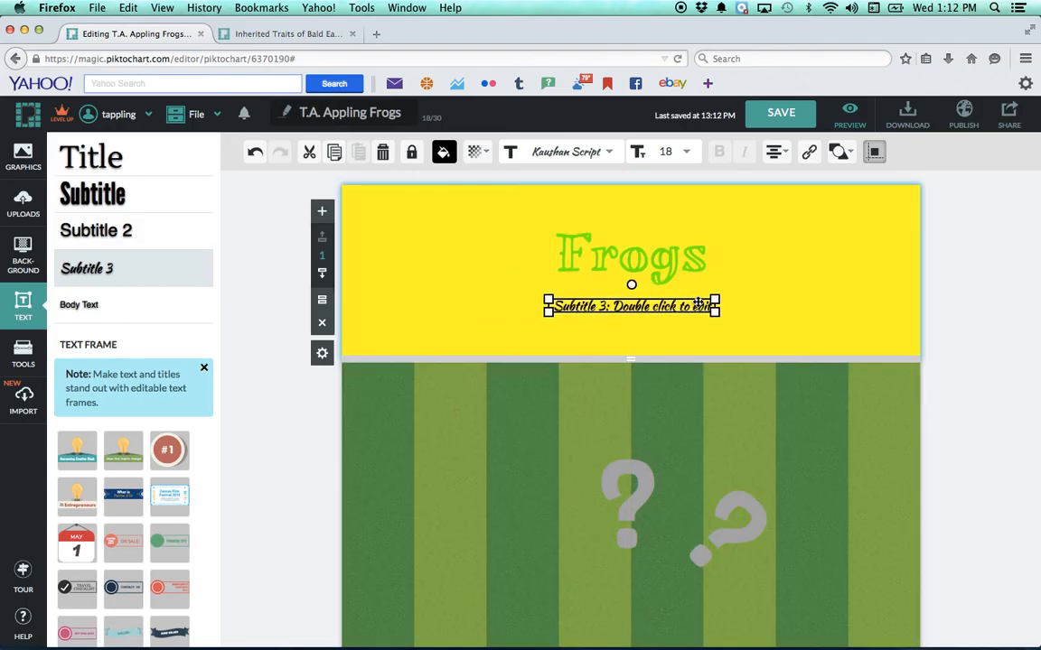
click(760, 125)
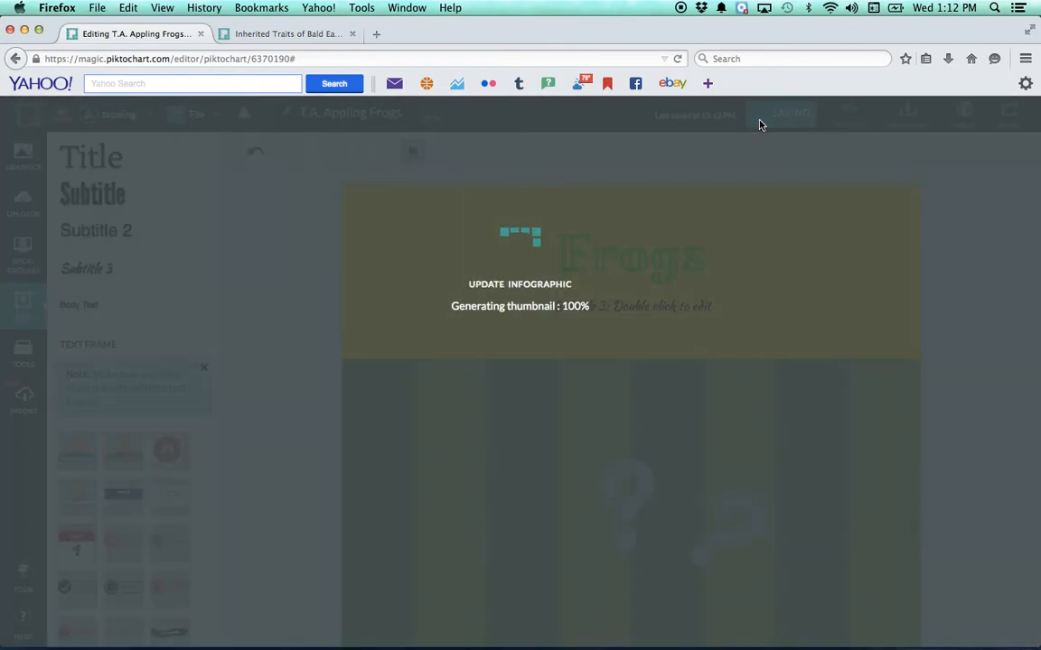